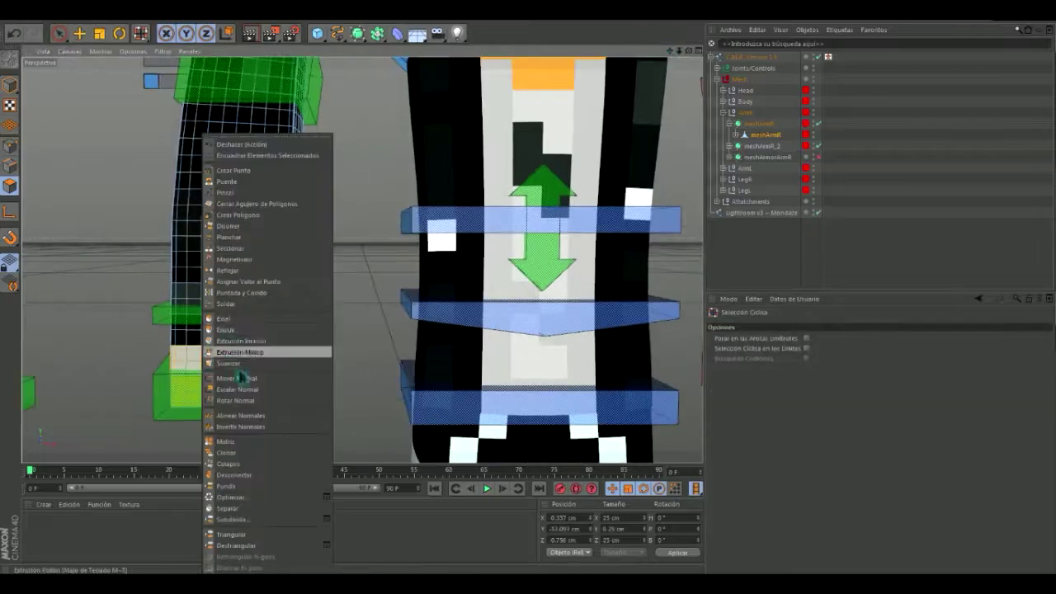
Step: Extrude the selected polygon loops into cuff bands on both arms and a boot on the right leg
{"action": "left_click", "coordinate": [240, 349]}
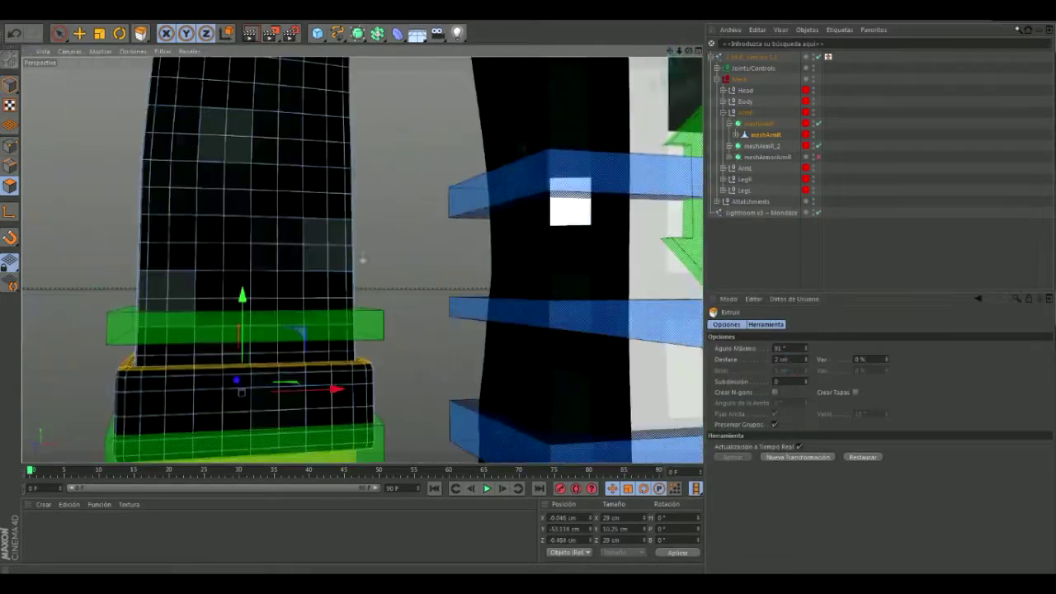
{"action": "right_click", "coordinate": [140, 134]}
{"action": "left_click", "coordinate": [173, 338]}
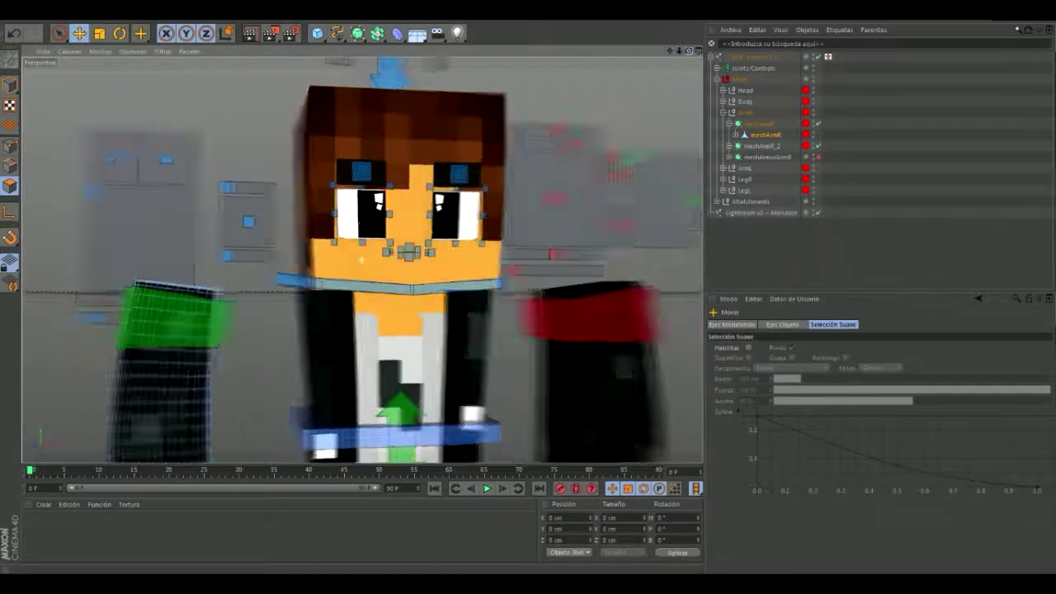
{"action": "key", "text": "u"}
{"action": "key", "text": "l"}
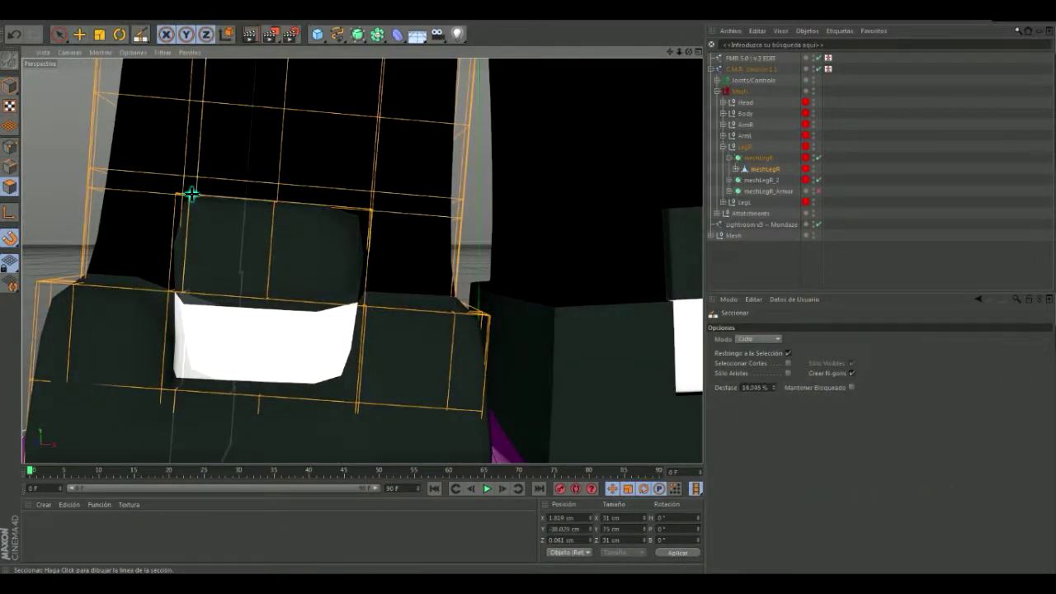
Step: Add a loop cut across the leg mesh with the Knife tool in Loop mode
{"action": "left_click_drag", "start_coordinate": [190, 194], "coordinate": [290, 152], "text": "alt"}
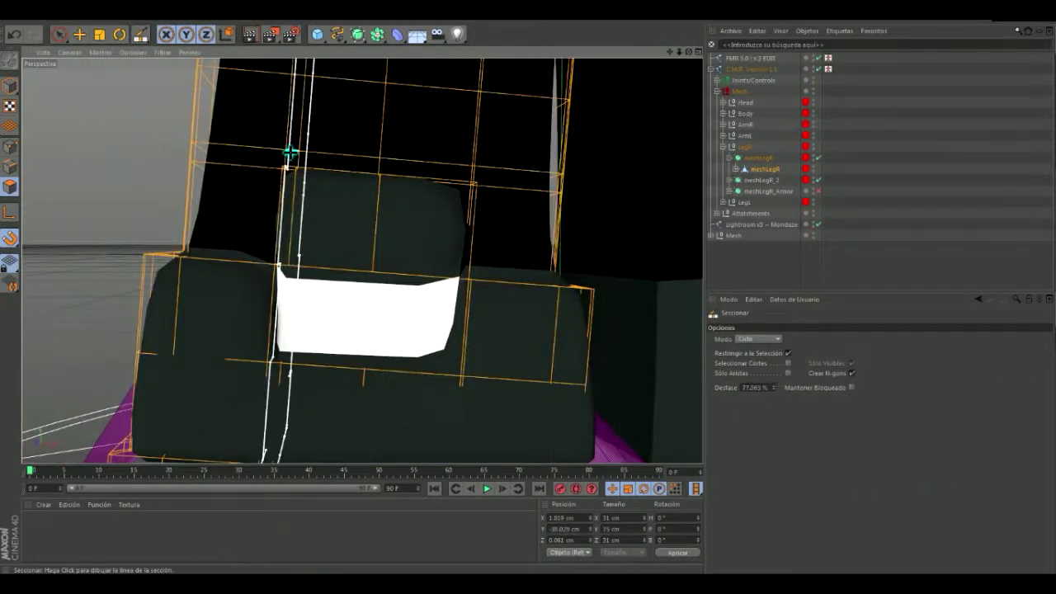
{"action": "middle_click_drag", "start_coordinate": [469, 372], "coordinate": [424, 312], "text": "alt"}
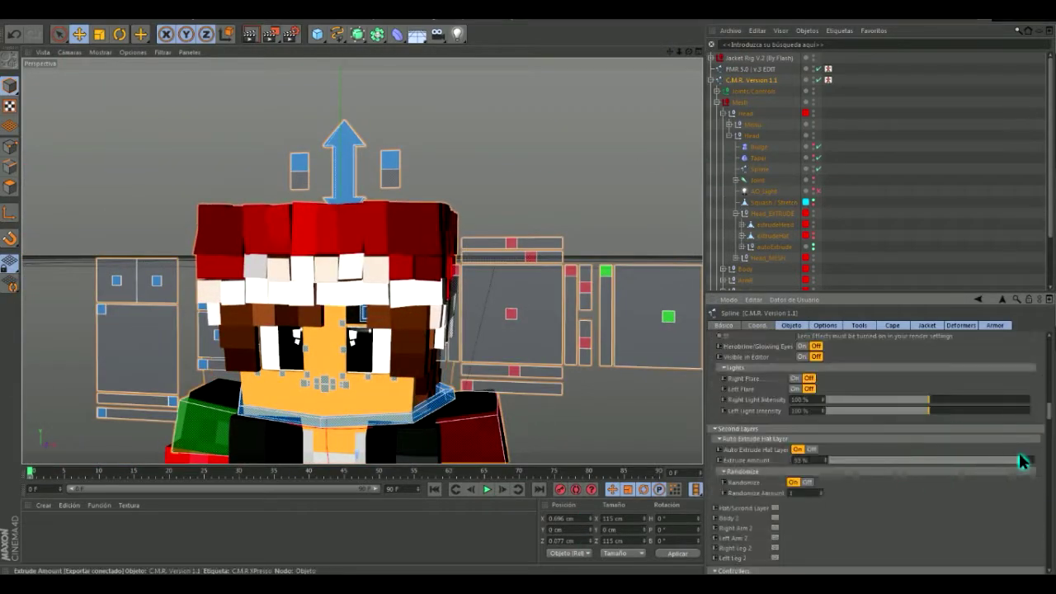
Step: Select the extrudeHat object in the Object Manager
{"action": "left_click", "coordinate": [780, 236]}
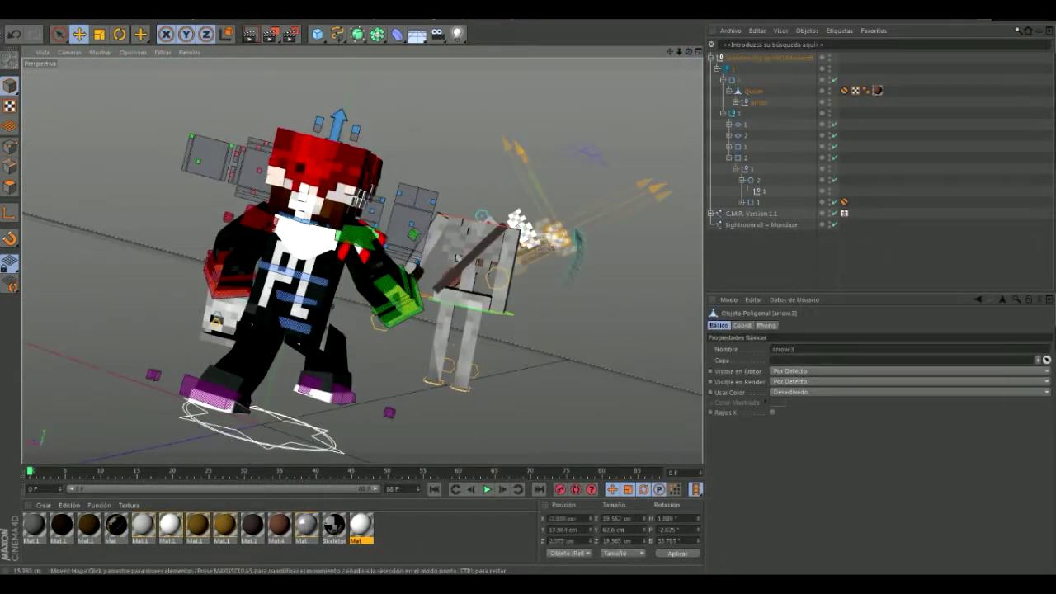
Step: Rotate the arrow, then maximize the perspective view and reframe both characters for rendering
{"action": "key", "text": "r"}
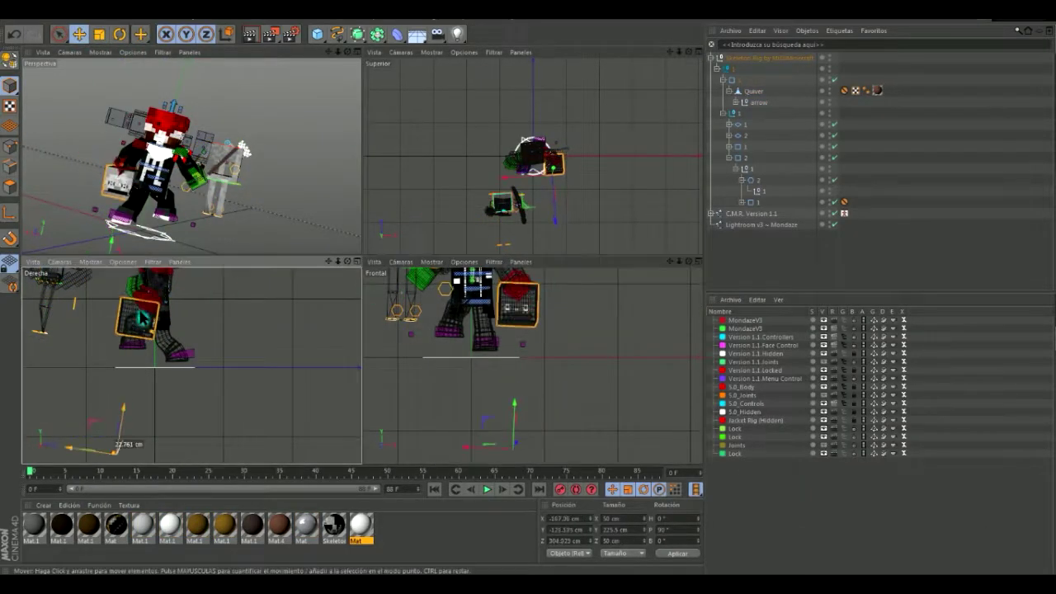
{"action": "left_click", "coordinate": [357, 51]}
{"action": "left_click_drag", "start_coordinate": [679, 52], "coordinate": [683, 49]}
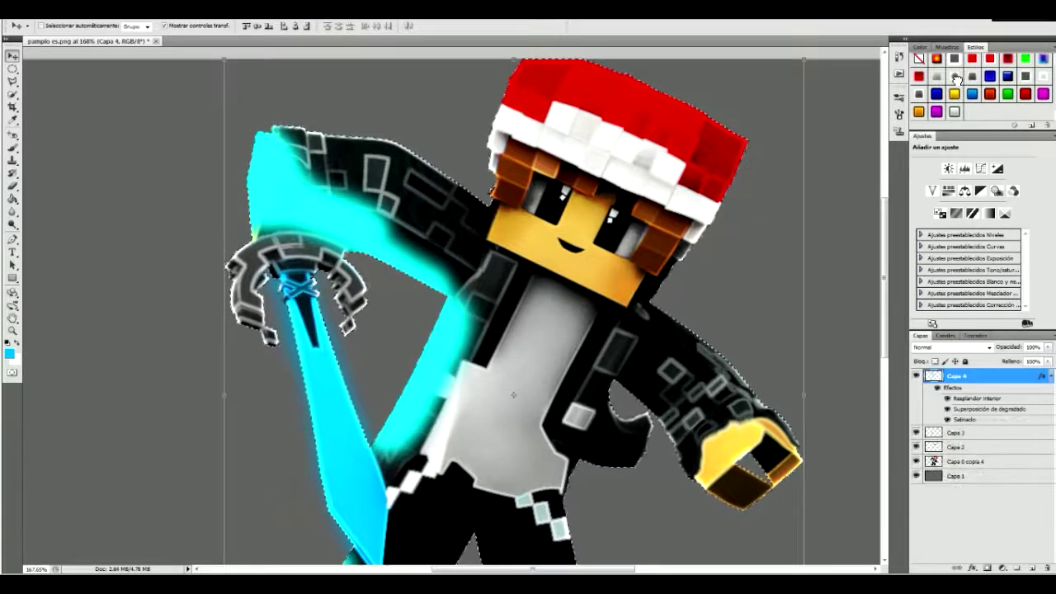
Step: Fit the image on screen and choose a blend mode for the Black and White layer
{"action": "key", "text": "ctrl+0"}
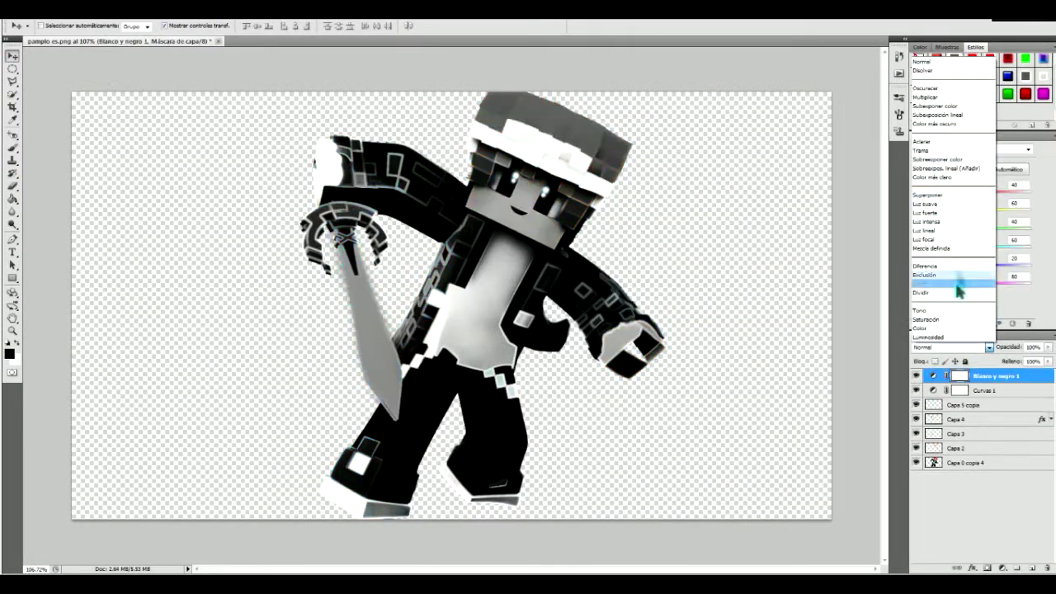
{"action": "left_click", "coordinate": [957, 283]}
{"action": "left_click", "coordinate": [33, 10]}
Step: Browse the Open dialog to the folder of coloured background images and scroll its thumbnails
{"action": "left_click", "coordinate": [66, 30]}
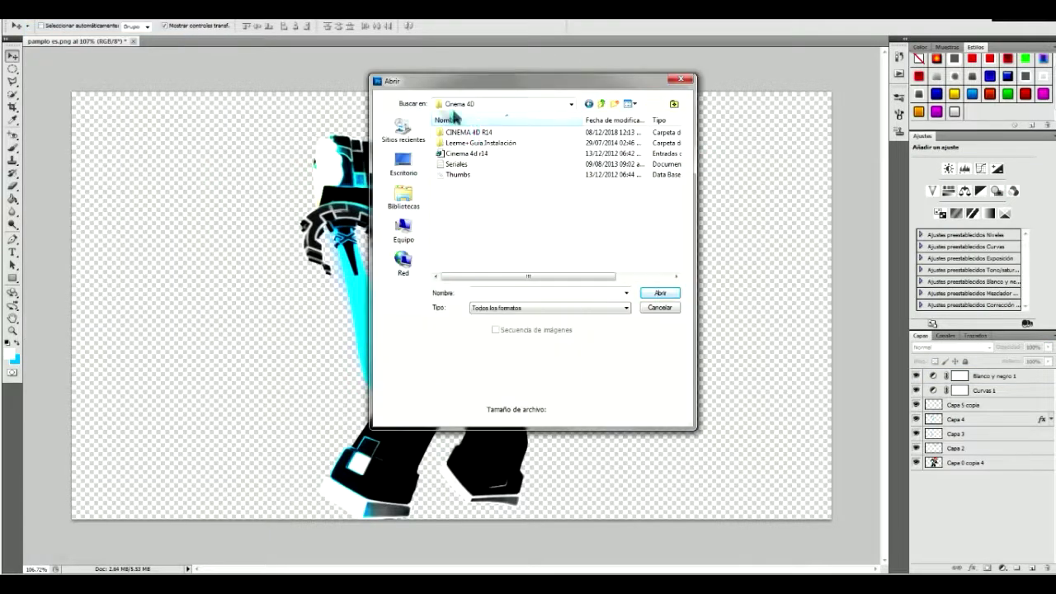
{"action": "scroll", "coordinate": [677, 170], "scroll_direction": "down", "scroll_amount": 1}
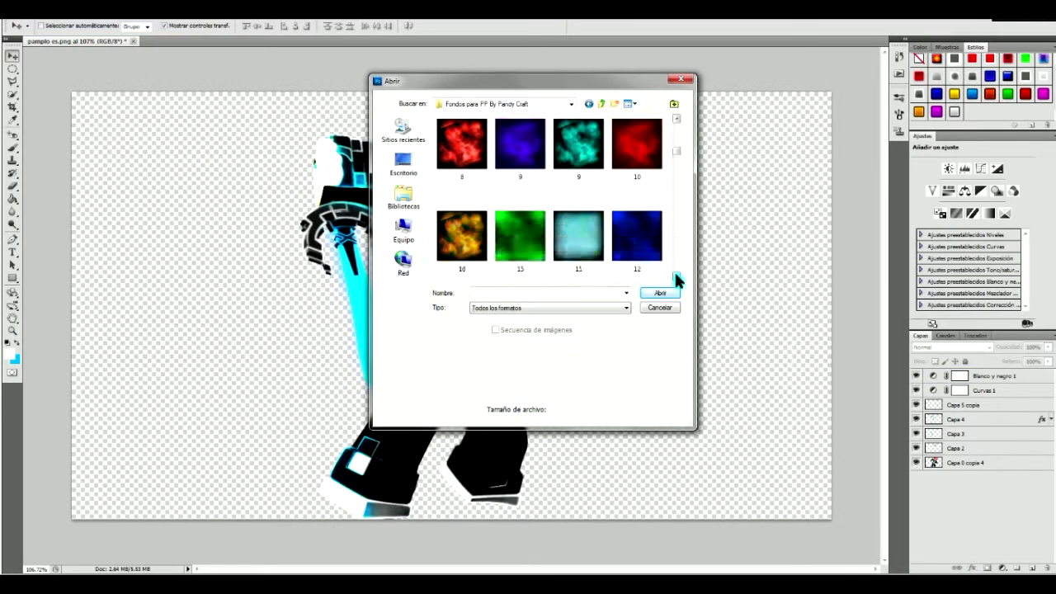